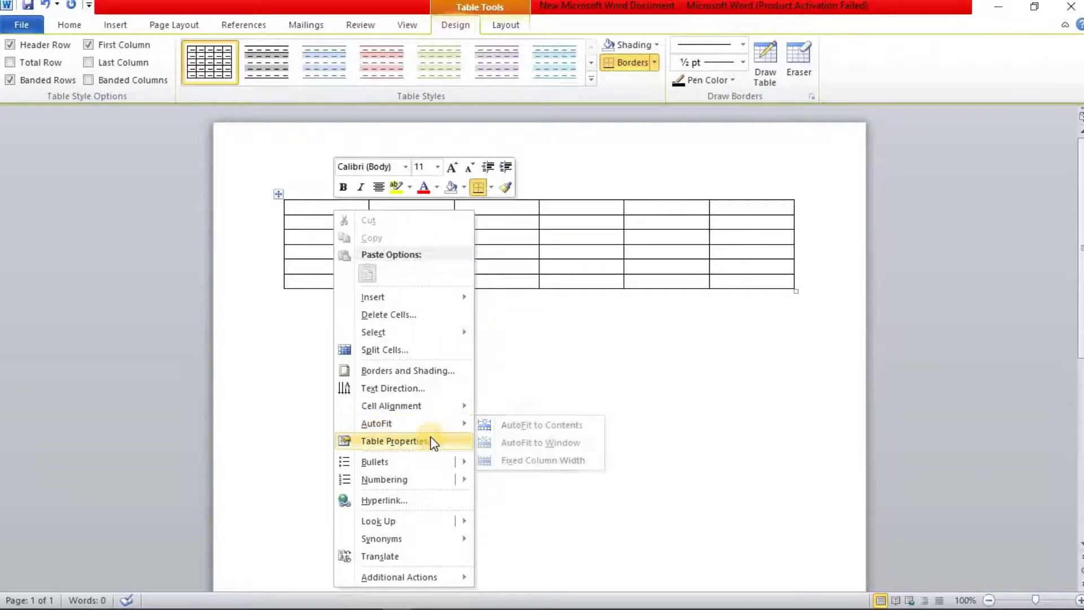
Review the table, row, column and cell settings in the table's properties, and close them without changing anything
left_click(434, 442)
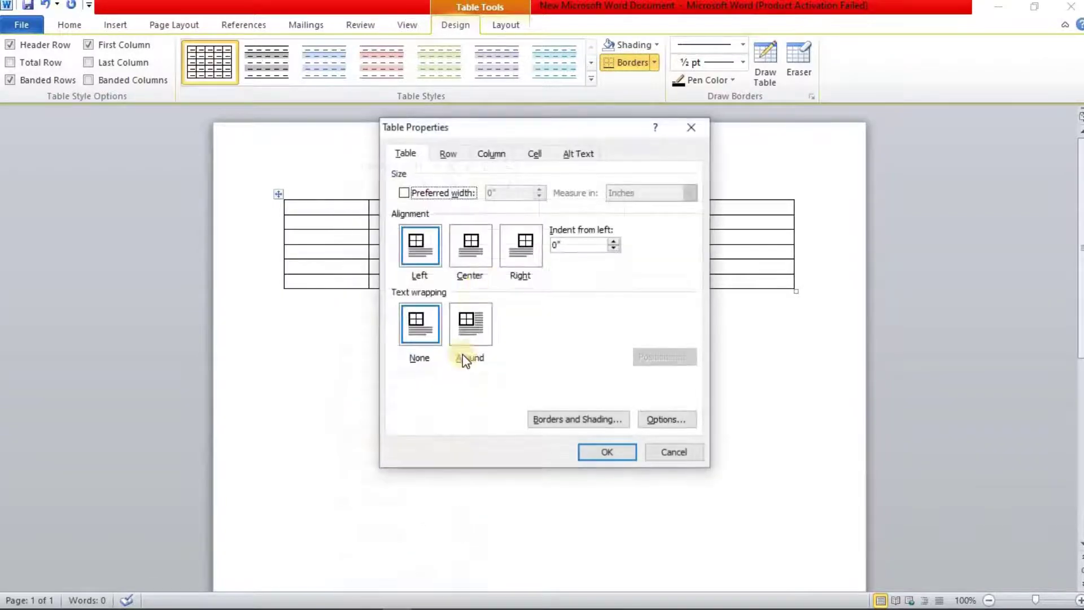
left_click(450, 155)
left_click(491, 153)
left_click(536, 153)
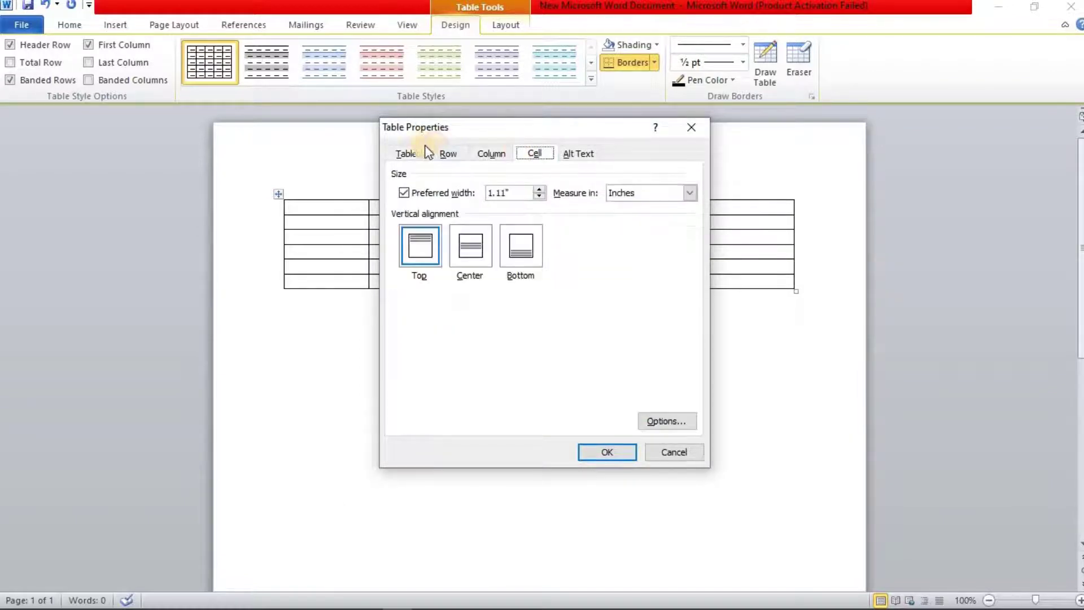
left_click(413, 152)
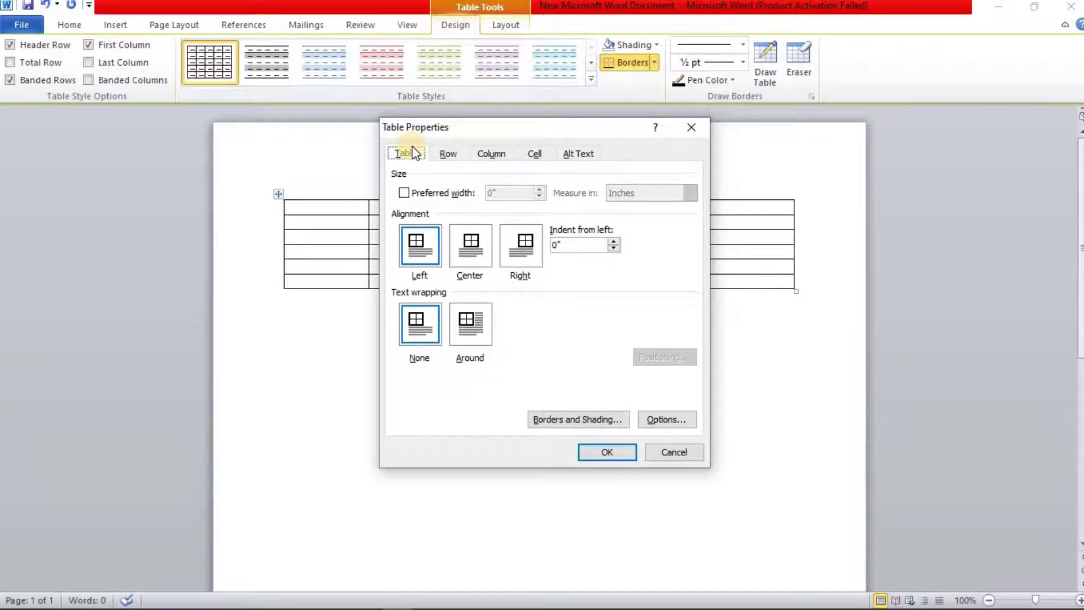
left_click(616, 452)
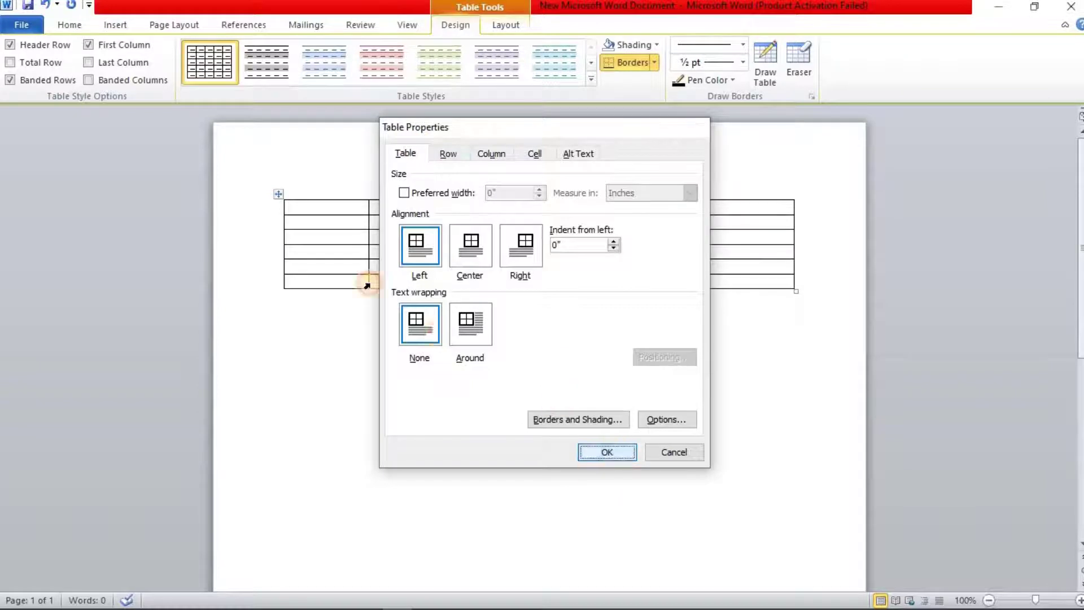
Add a solid round bullet to the first cell of the table
right_click(347, 208)
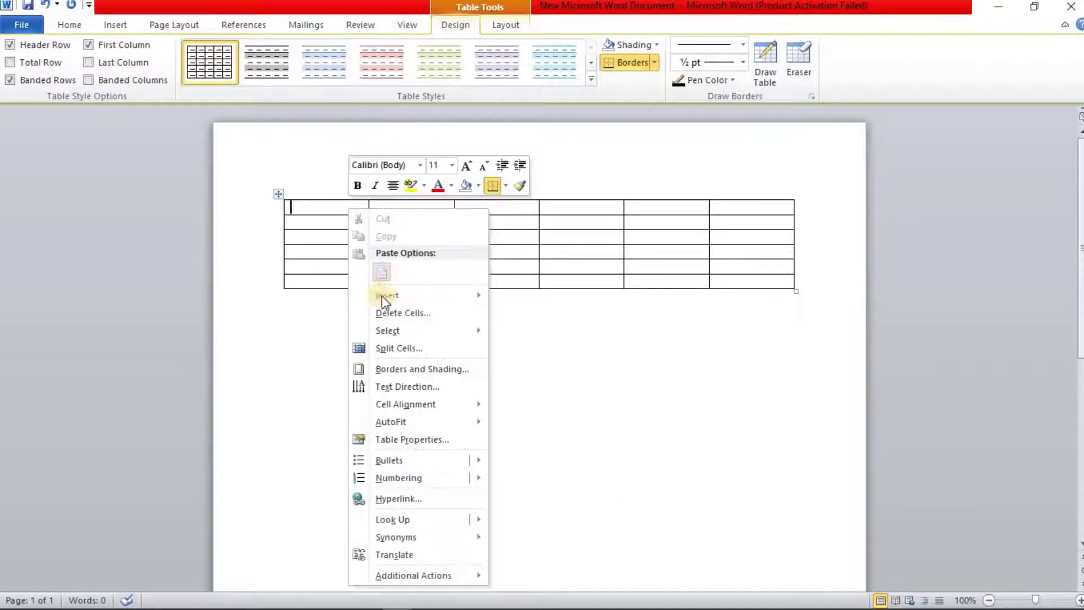
mouse_move(393, 486)
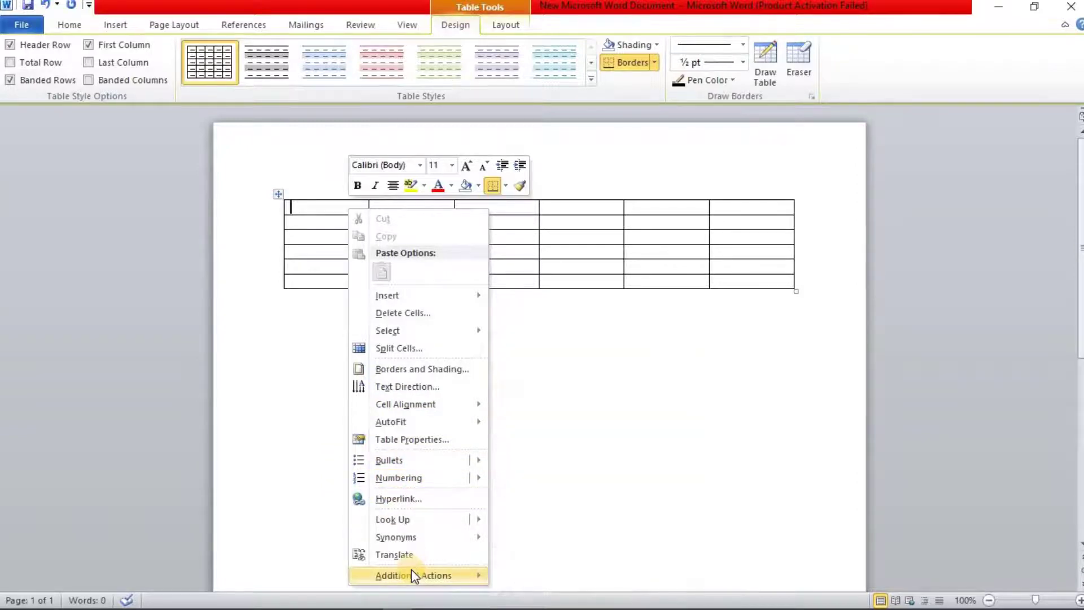
mouse_move(460, 469)
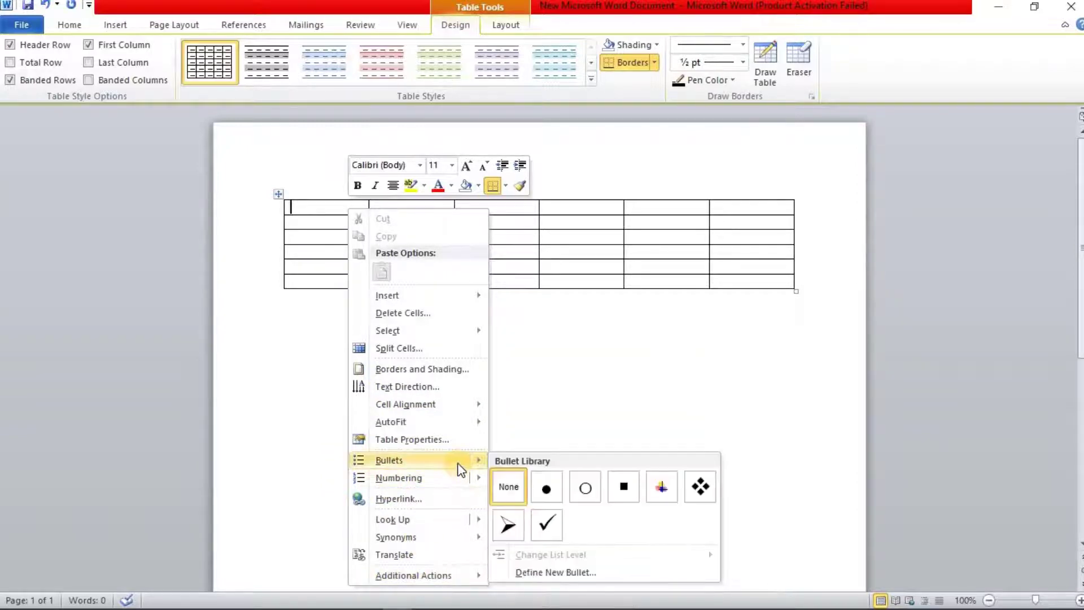
left_click(541, 487)
Select the table's first column and view its table properties without making changes
left_click_drag(314, 206, 342, 283)
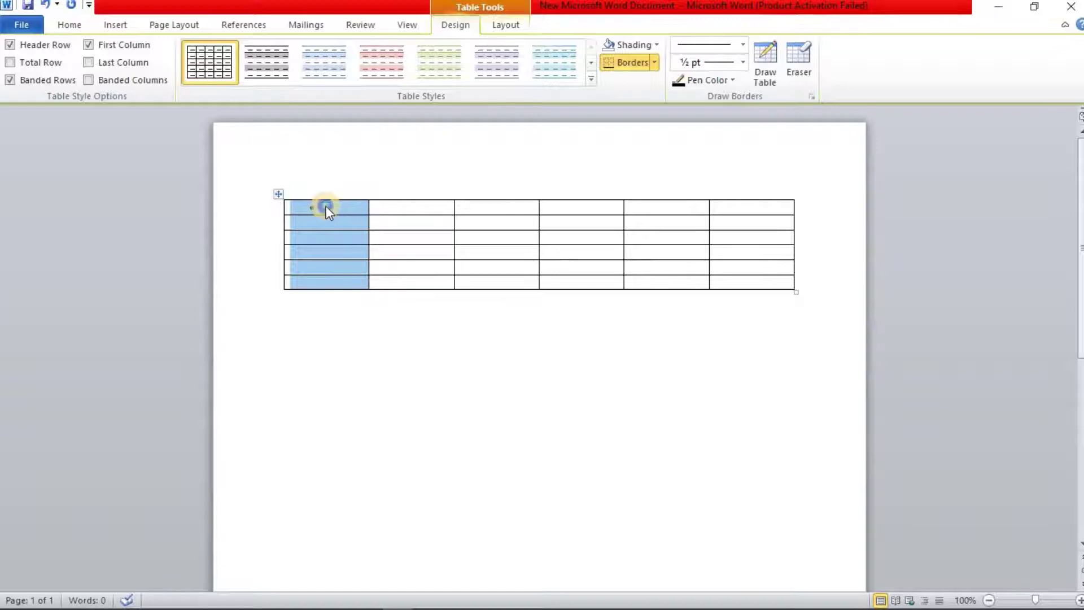
right_click(327, 206)
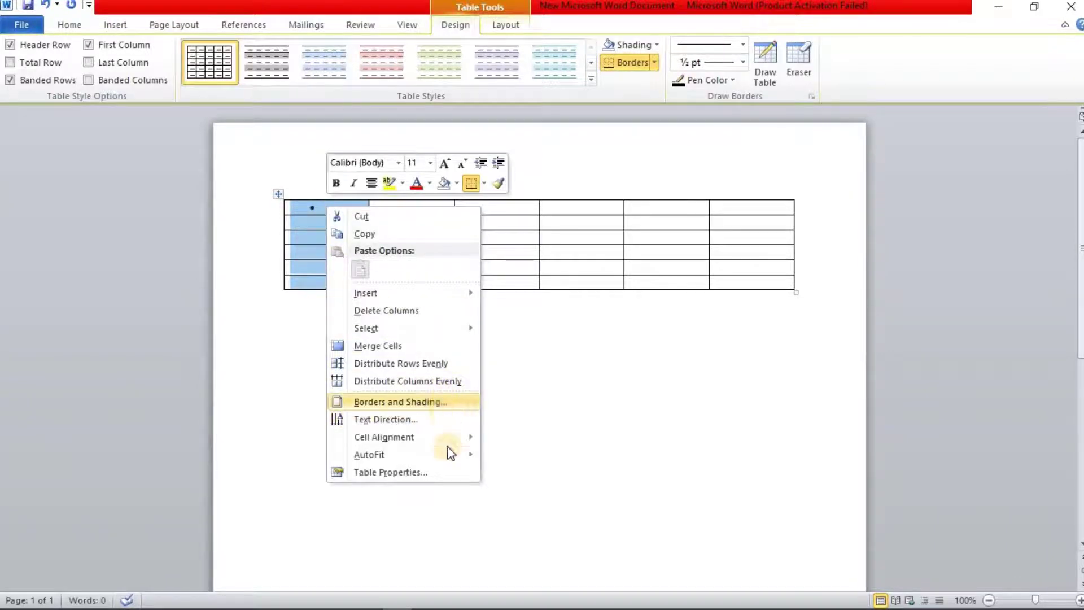
left_click(391, 472)
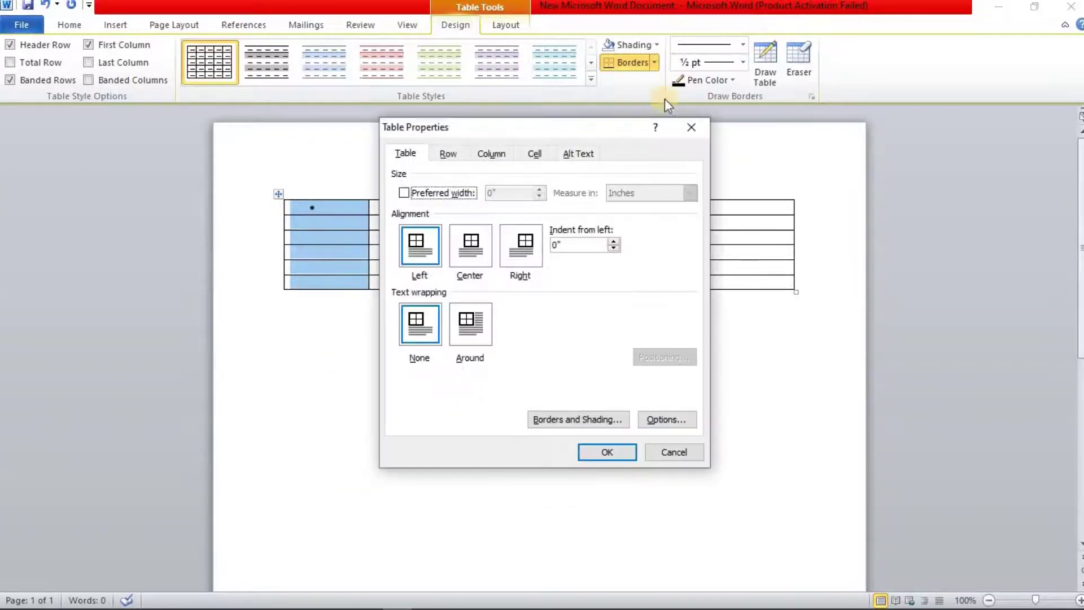
key("Escape")
Remove the bullet from the table's first cell
left_click(338, 207)
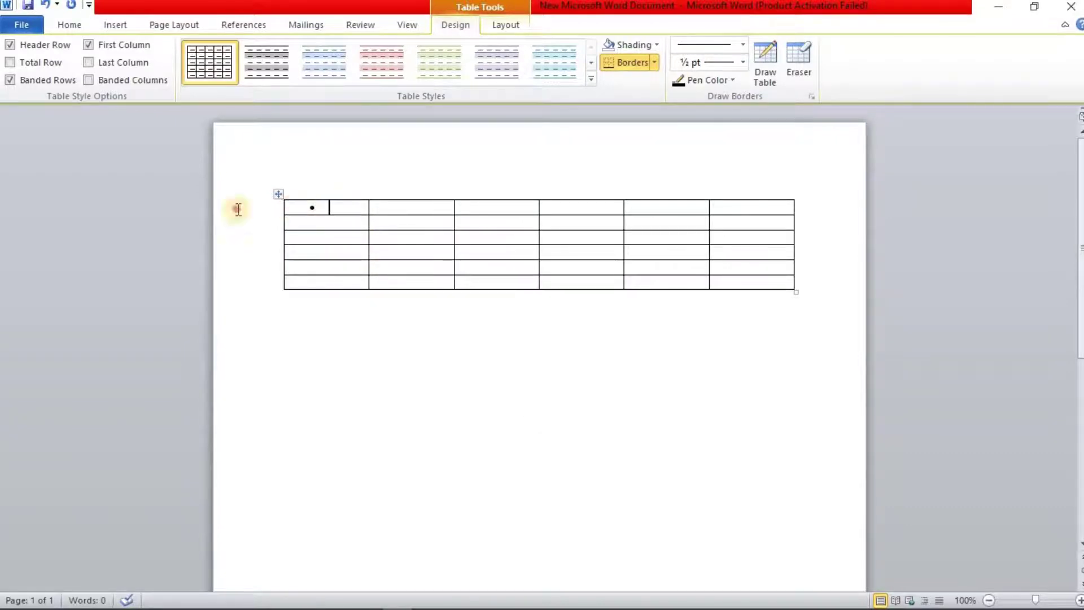
key("BackSpace")
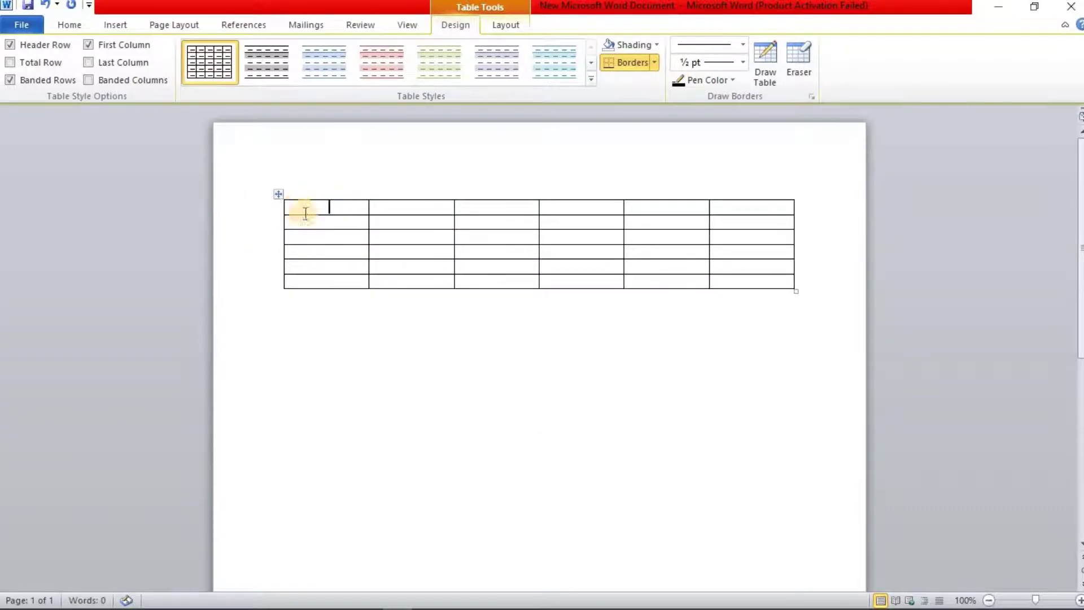
right_click(328, 205)
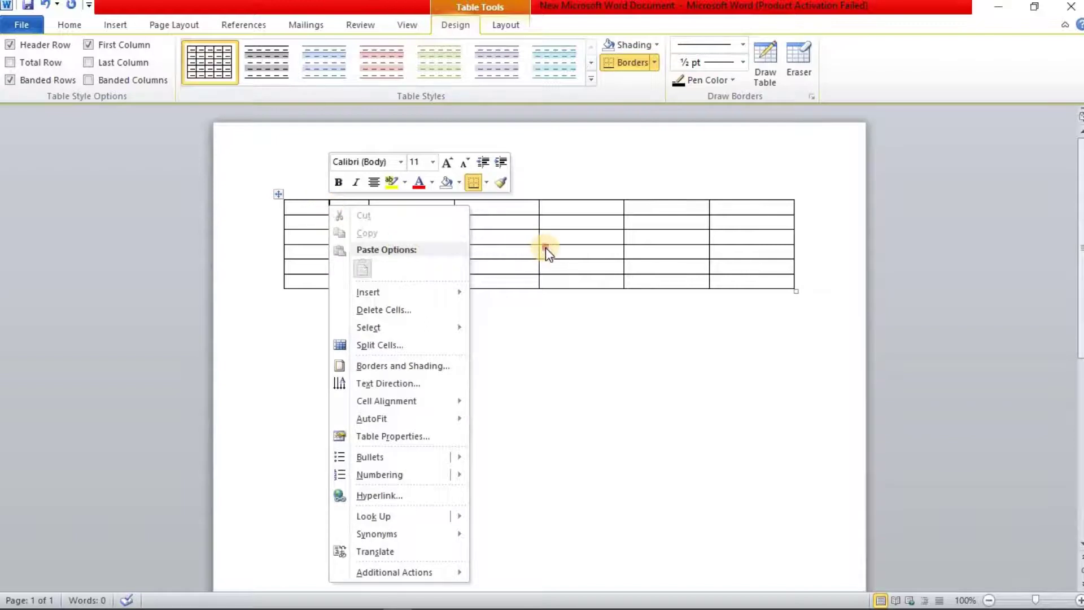
key("Escape")
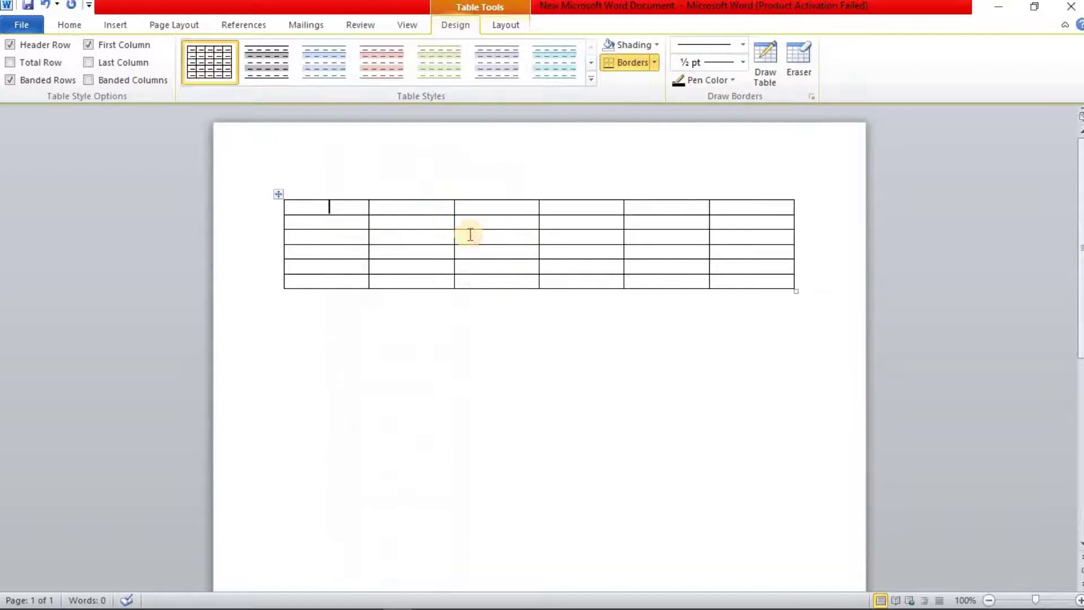
Delete the table's entire second row using the Delete Cells options, and undo the deletion
left_click(416, 220)
right_click(417, 221)
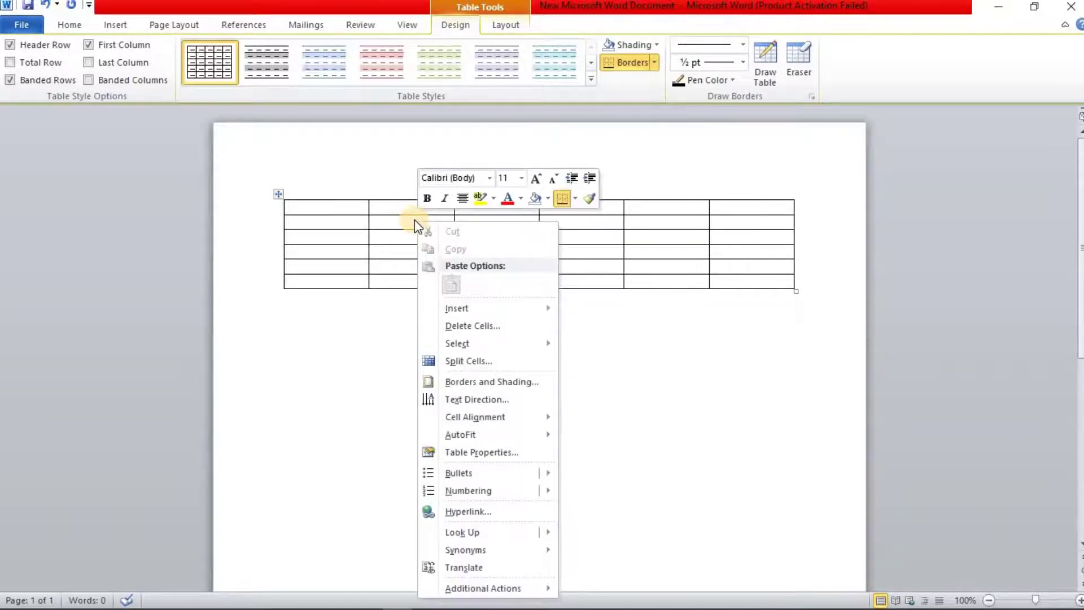
left_click(452, 325)
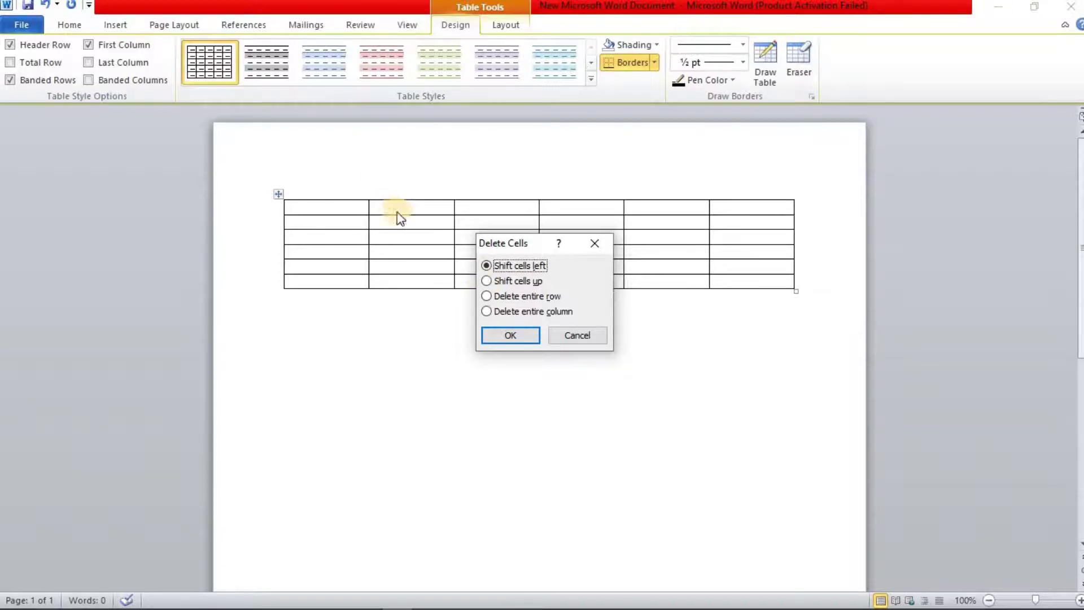
left_click(487, 296)
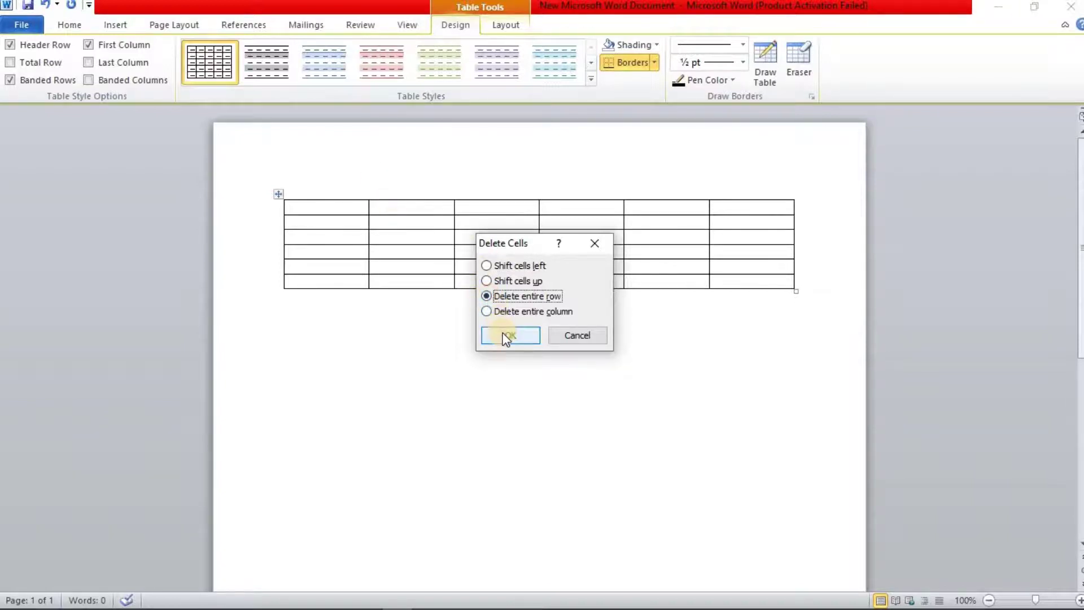
left_click(504, 333)
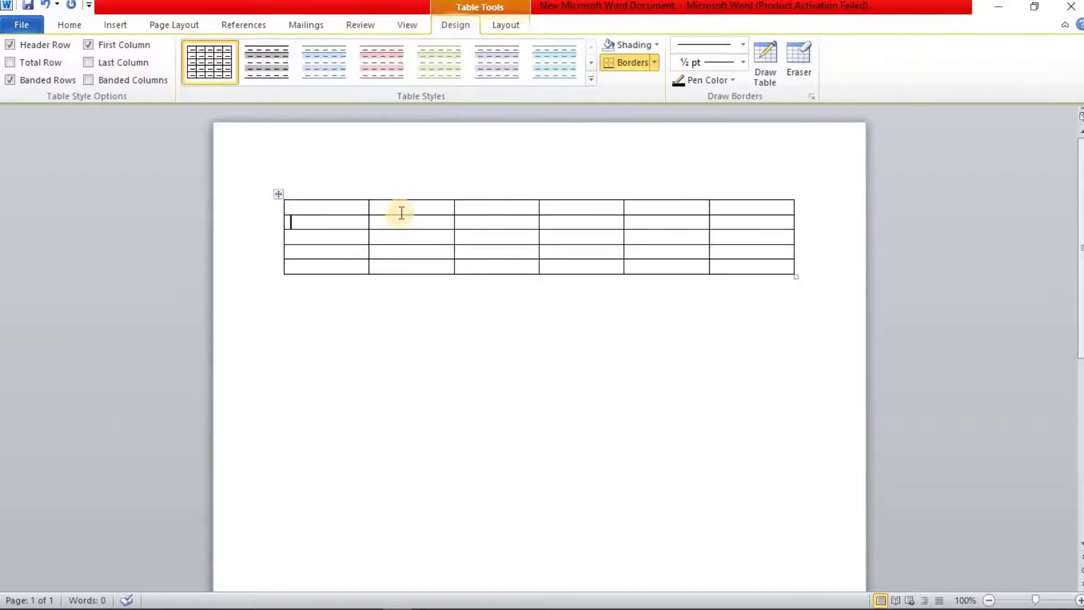
key("ctrl+z")
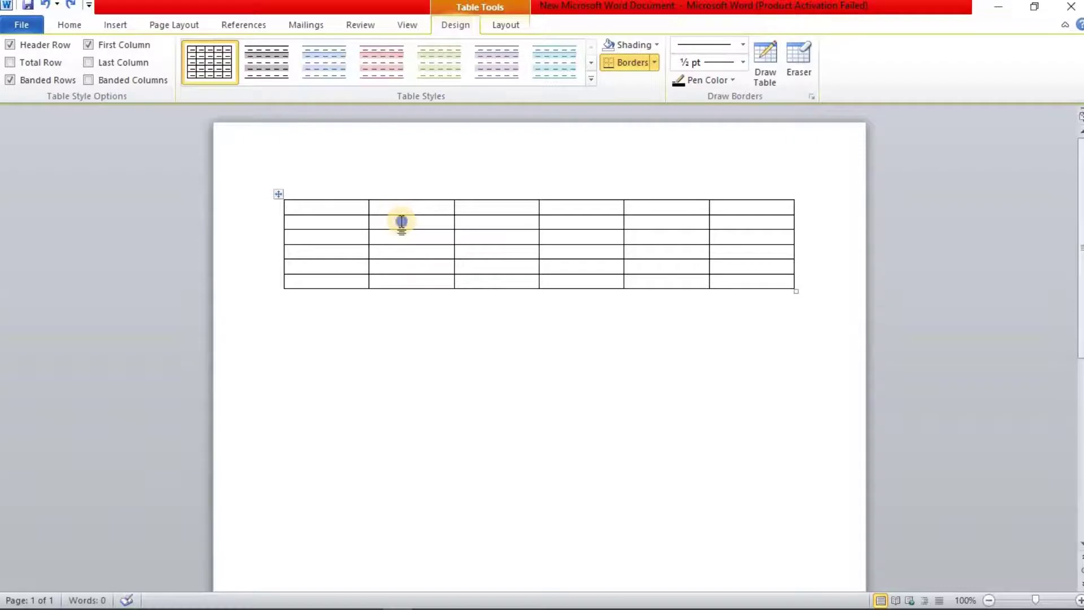
Delete the table's entire second column using the Delete Cells options, and undo the deletion
right_click(400, 219)
left_click(469, 326)
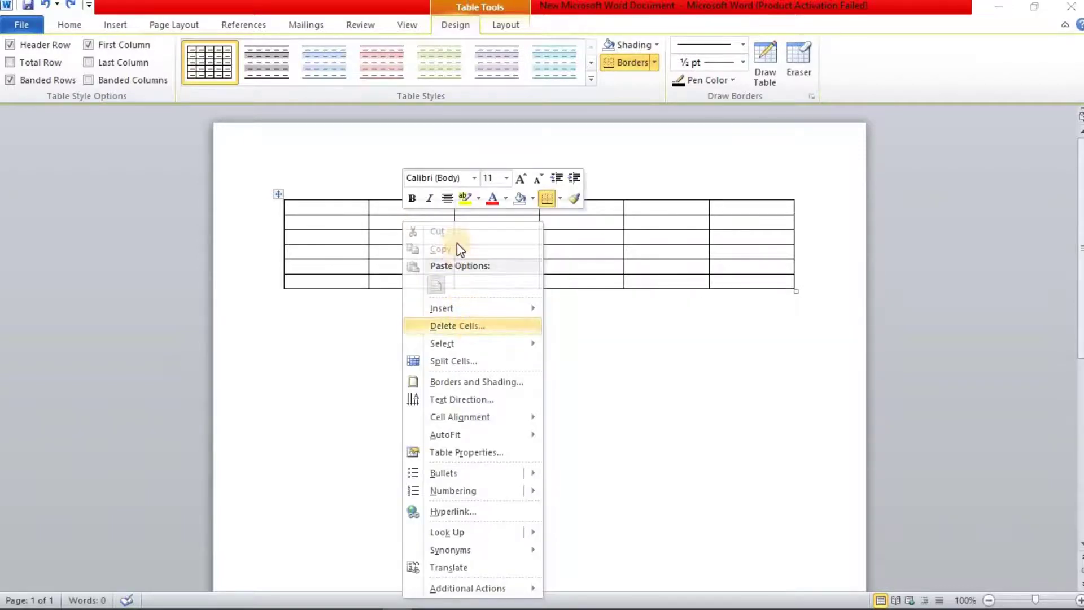
left_click(514, 311)
left_click(506, 336)
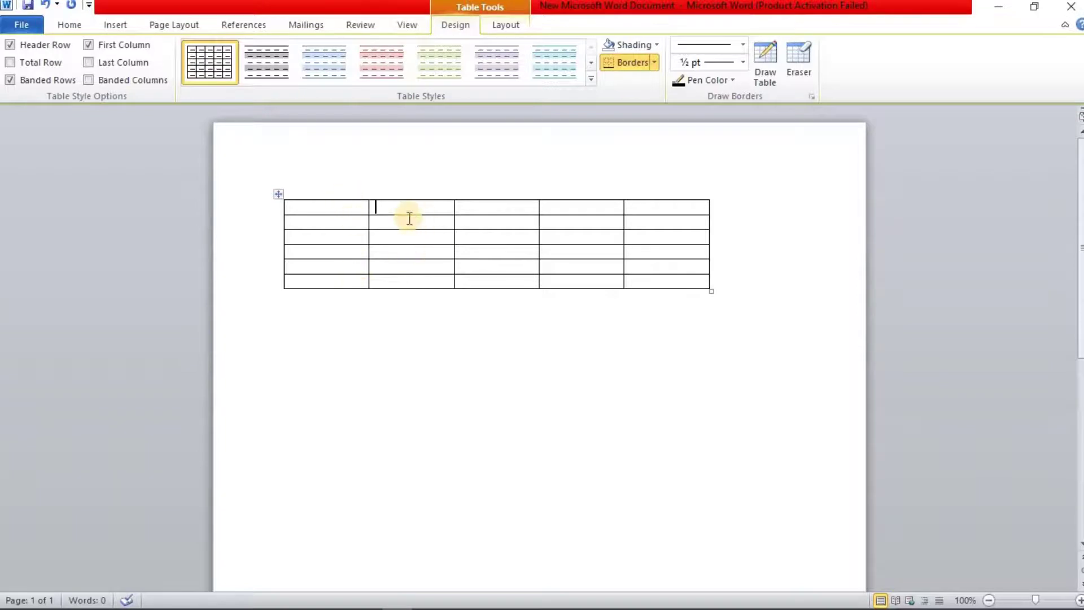
key("ctrl+z")
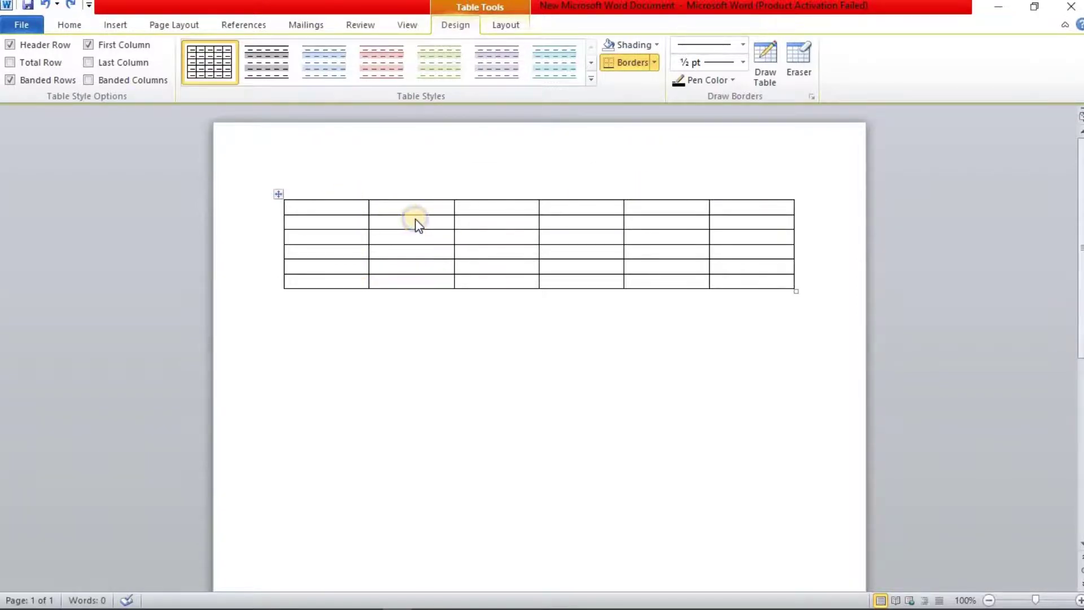
View the Split Cells and Delete Cells options for the cell in the second row and second column, cancelling both
right_click(414, 221)
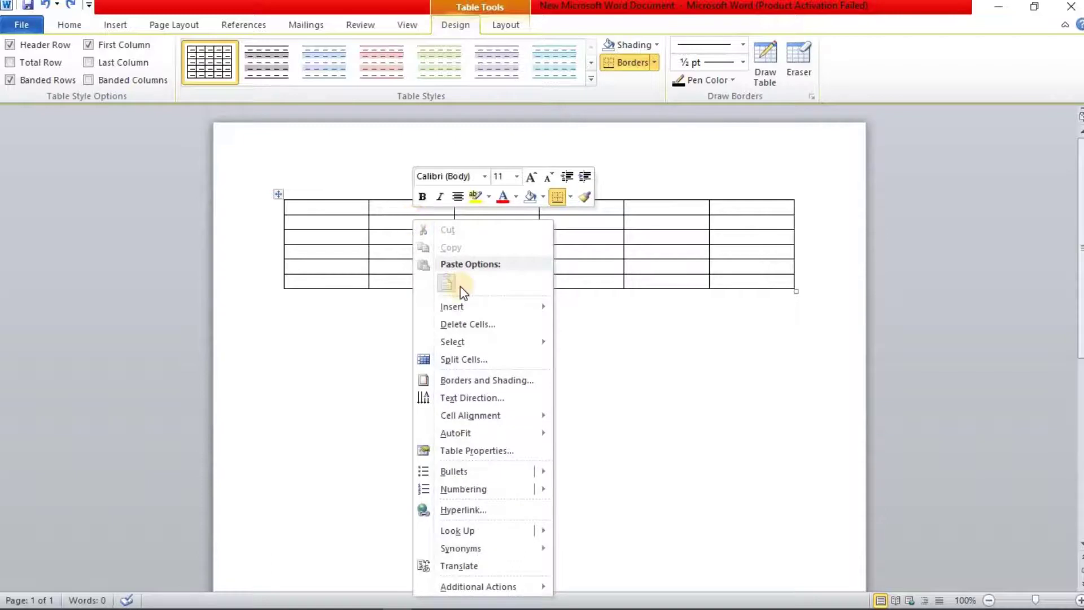
left_click(484, 360)
left_click(574, 339)
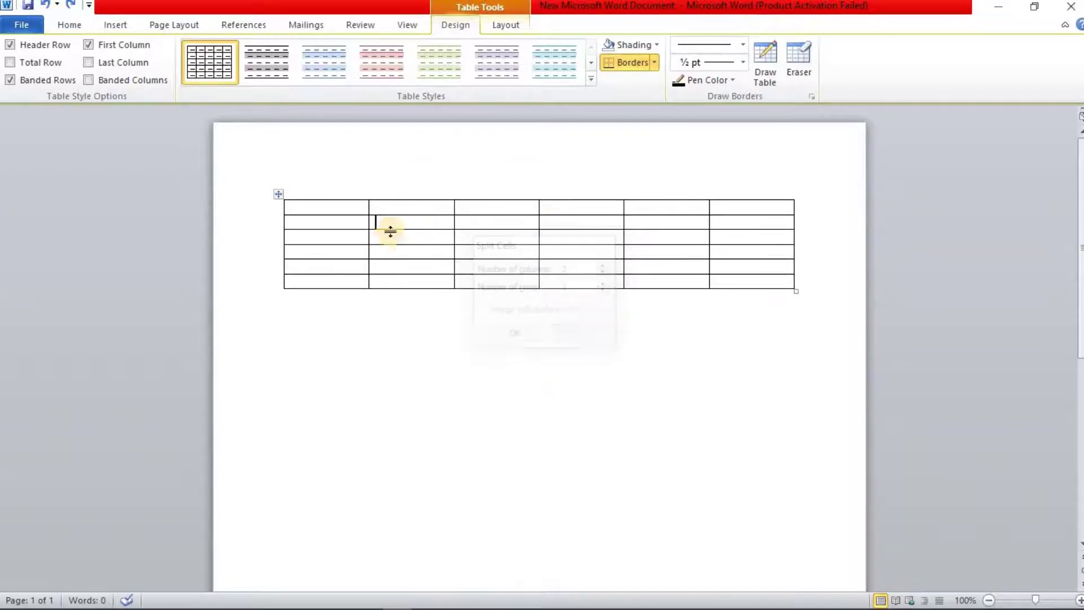
right_click(395, 223)
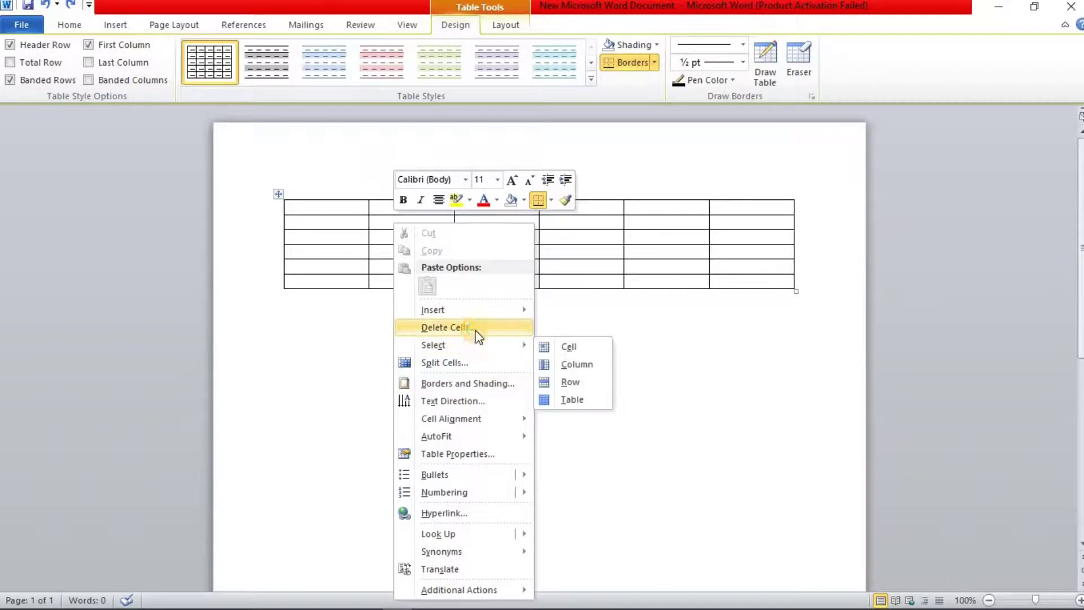
left_click(524, 328)
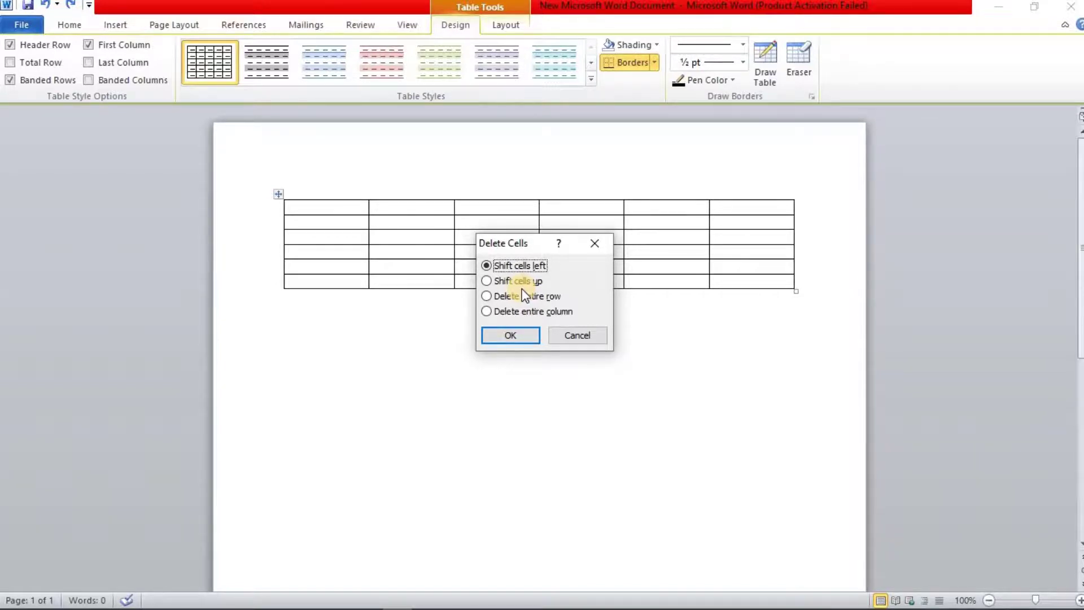
left_click(577, 335)
Examine the table cell commands for inserting, deleting, selecting, text direction, cell alignment and AutoFit
right_click(404, 223)
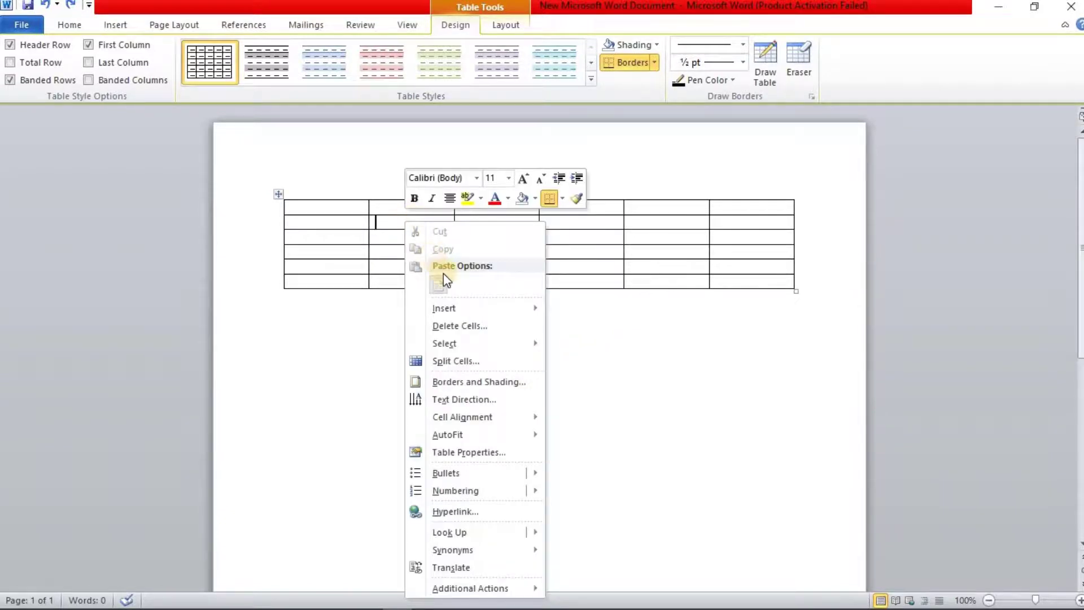
mouse_move(476, 305)
left_click(326, 208)
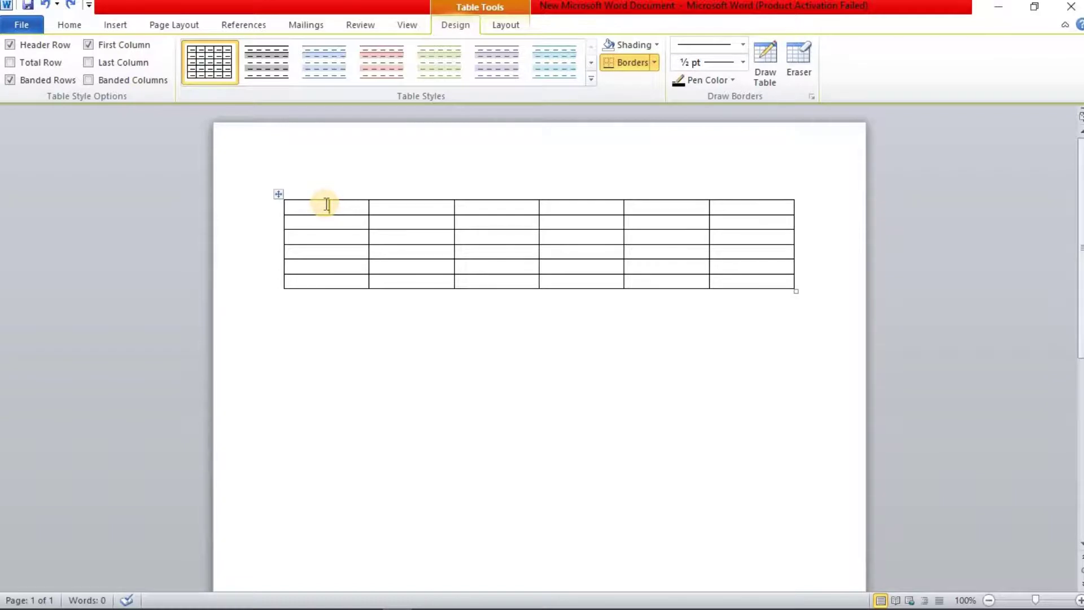
right_click(326, 205)
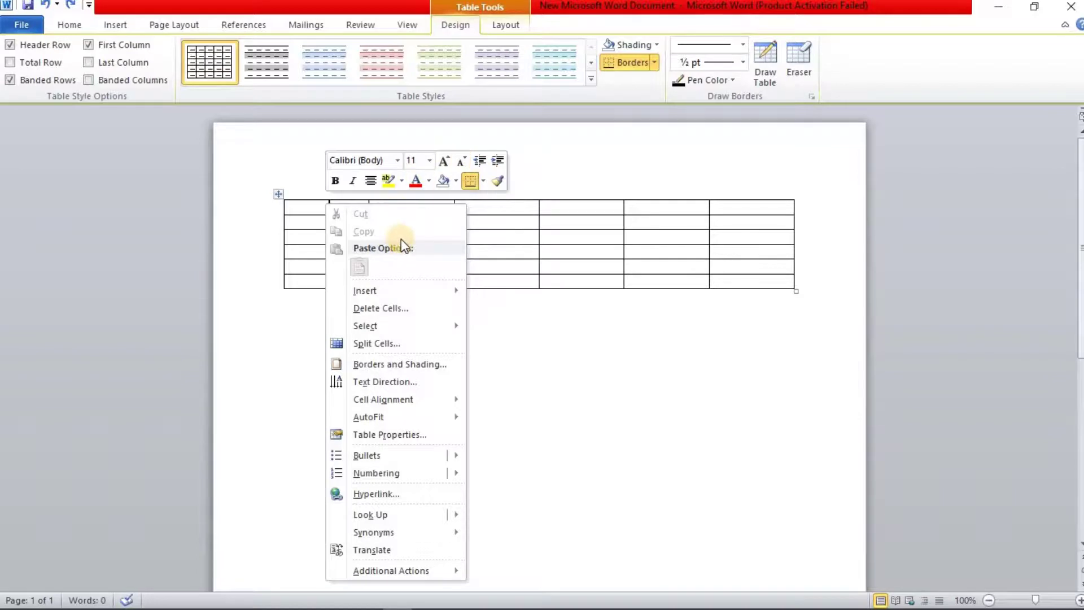
mouse_move(428, 286)
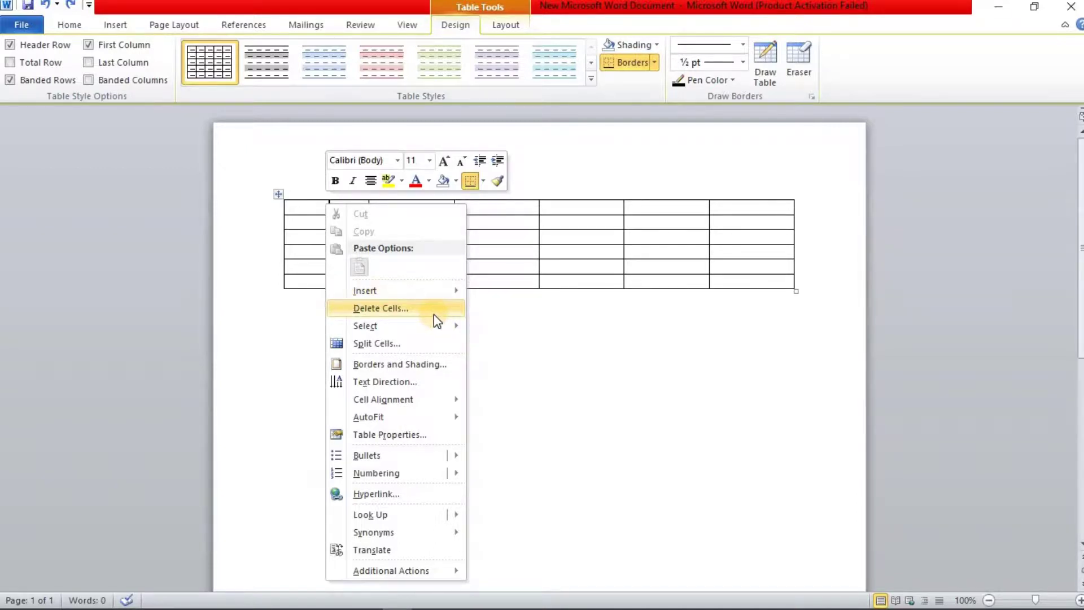
mouse_move(431, 326)
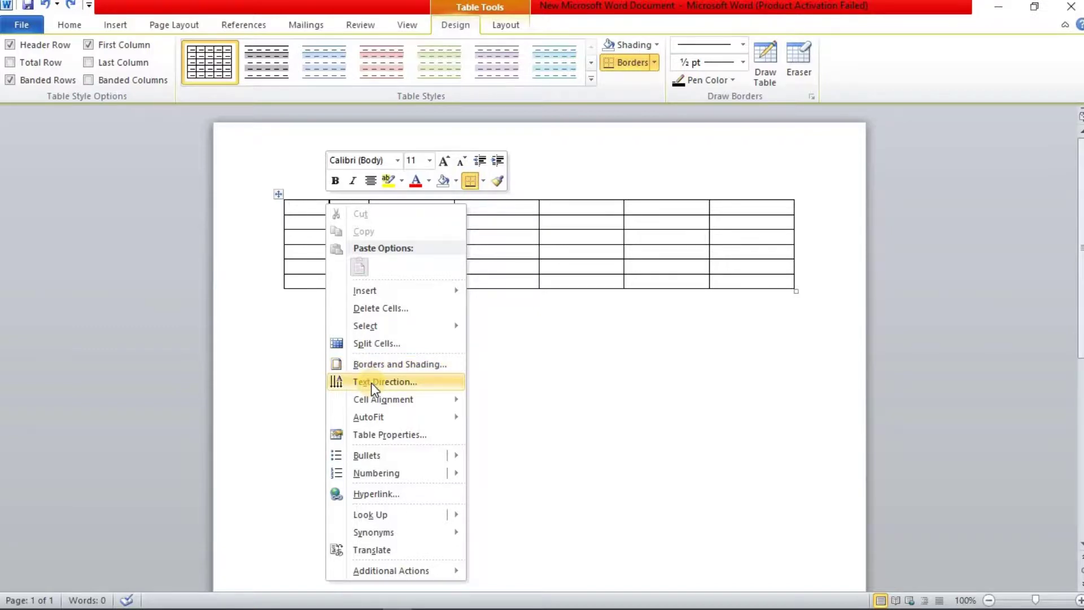
mouse_move(409, 401)
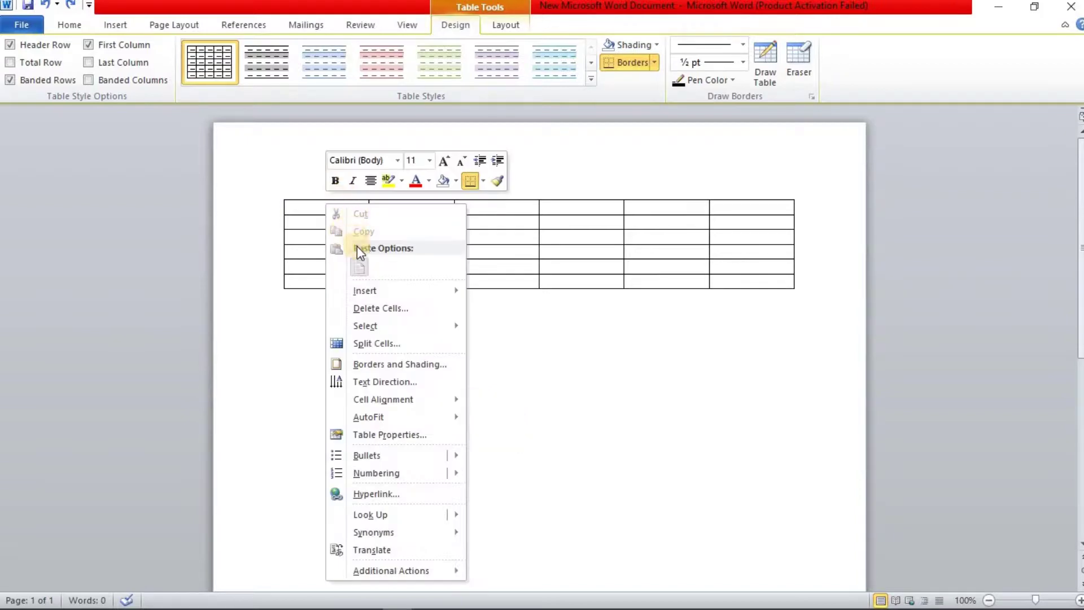
mouse_move(368, 419)
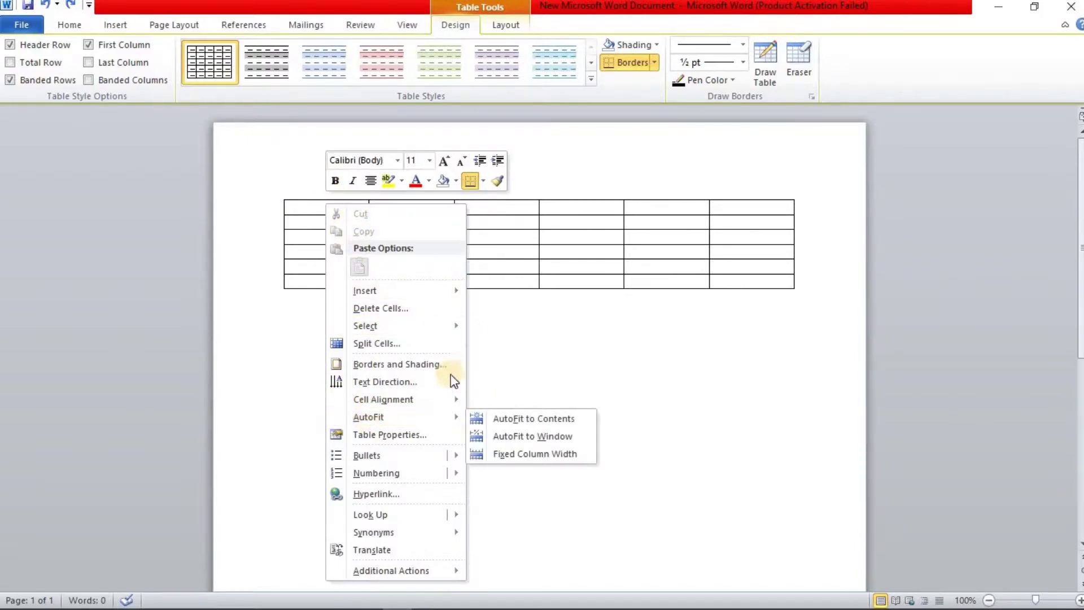
Enter the sample text "daufuafuju" in the first cell of the table
left_click(491, 223)
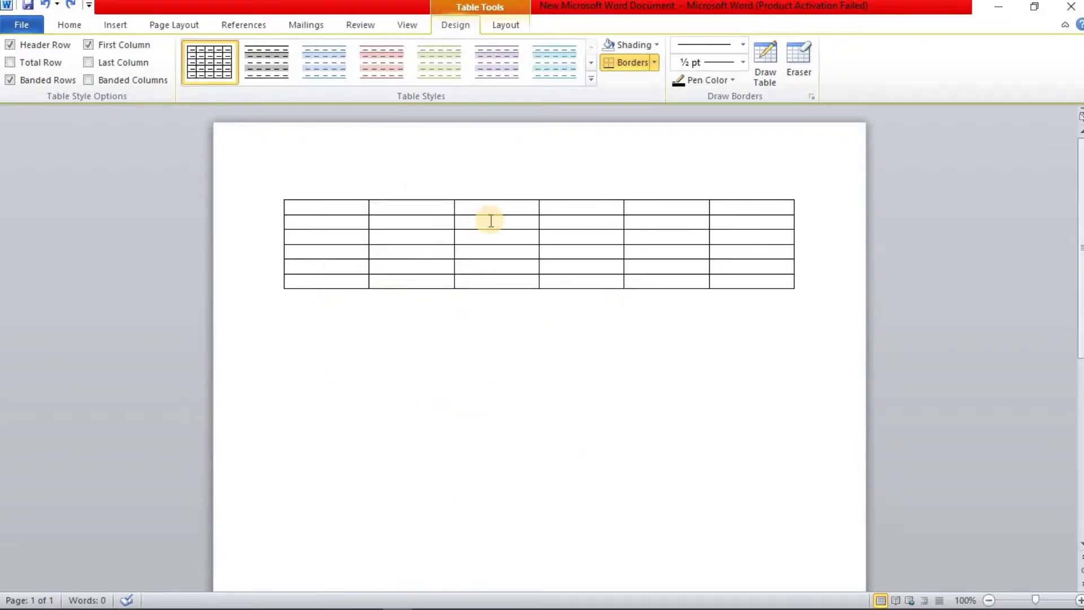
type("daufuafuju")
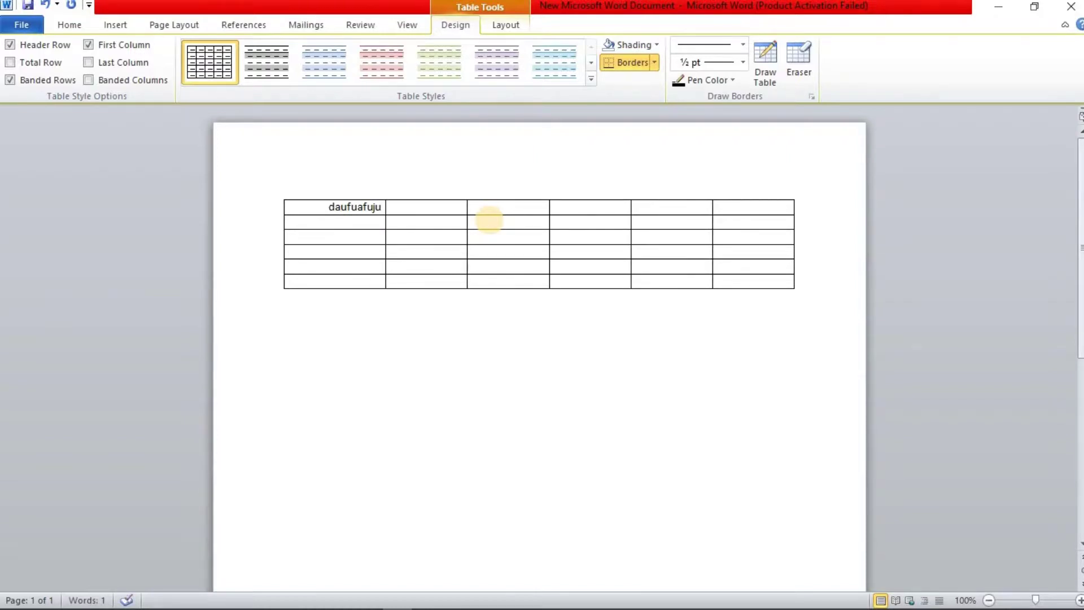
Extend the sample text in the table's first cell with more random letters beginning "jdfiaf"
type("jdfiaf")
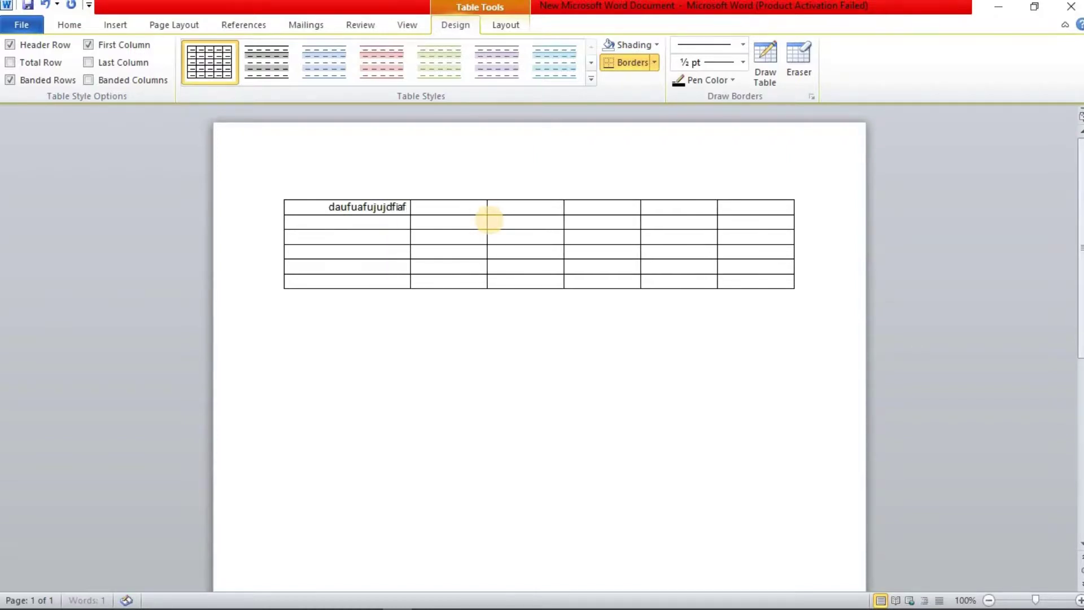
type("ufiuhfuhaufhuahfhuafhuhfuhuah")
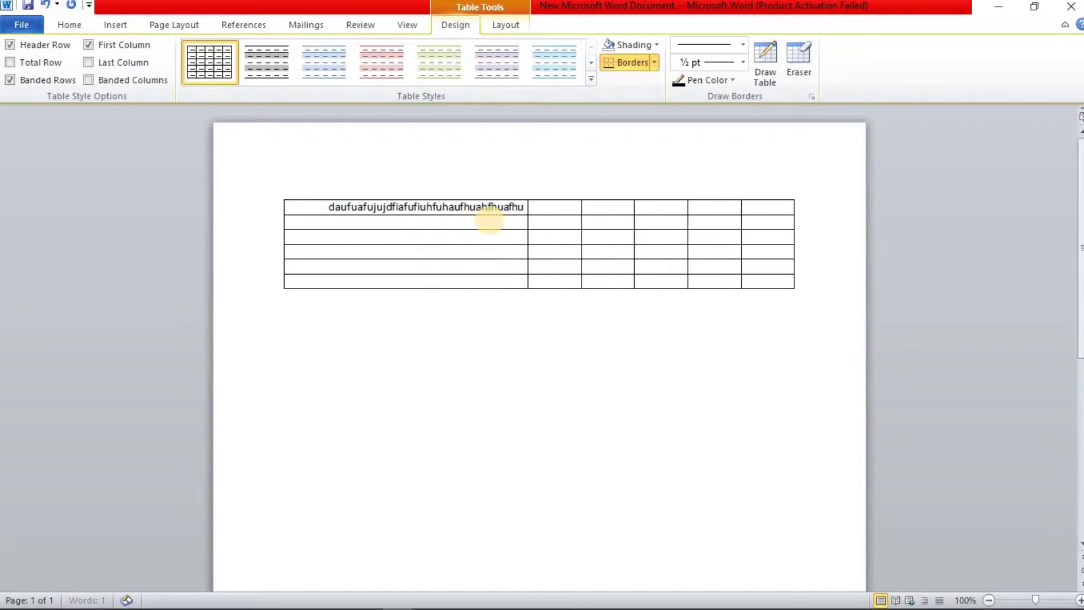
Clear all the sample text from the first cell and apply the blue banded-row style to the table
key("BackSpace")
key("BackSpace")
key("BackSpace")
key("BackSpace")
key("BackSpace")
key("BackSpace")
key("BackSpace")
key("BackSpace")
key("BackSpace")
key("BackSpace")
key("BackSpace")
key("BackSpace")
key("BackSpace")
key("BackSpace")
key("BackSpace")
key("BackSpace")
key("BackSpace")
key("BackSpace")
key("BackSpace")
key("BackSpace")
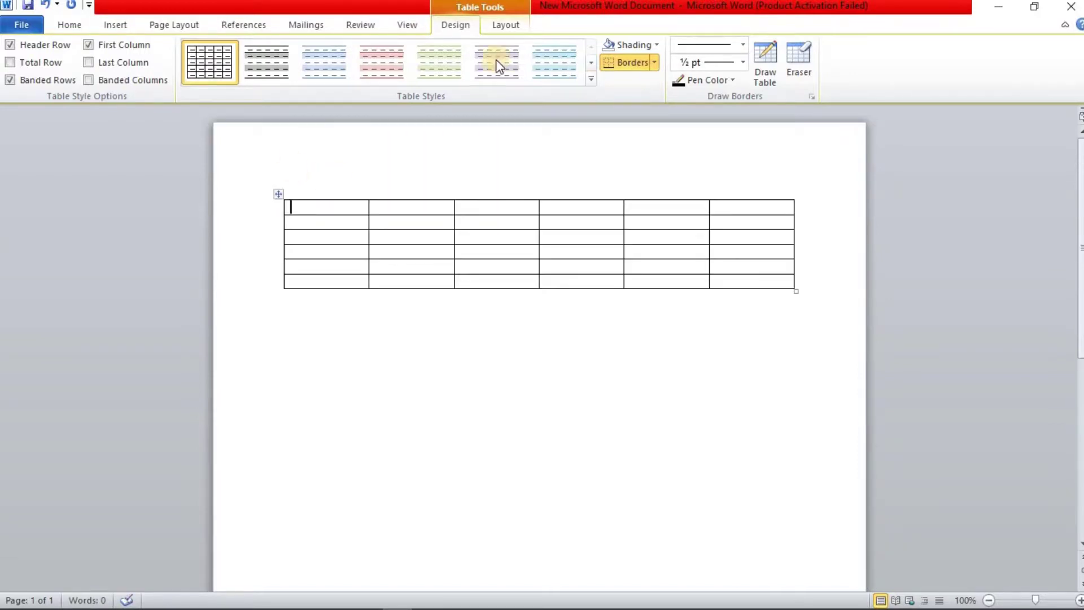
left_click(341, 61)
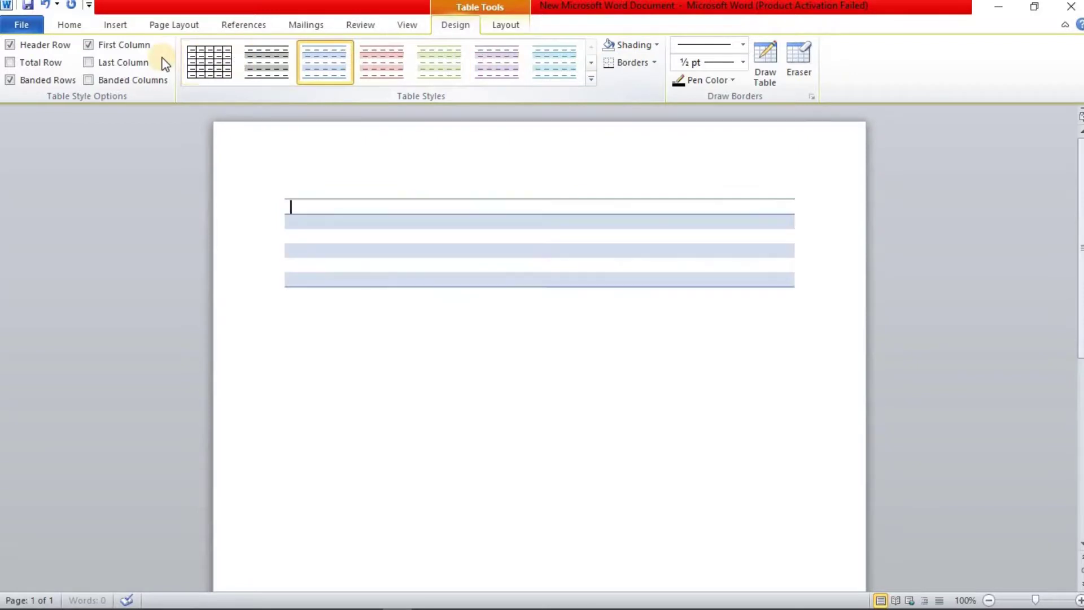
Examine the table's layout and design tools, the reference and insert commands, and the header-row cell's commands such as AutoFit and Split Cells
left_click(515, 28)
right_click(469, 211)
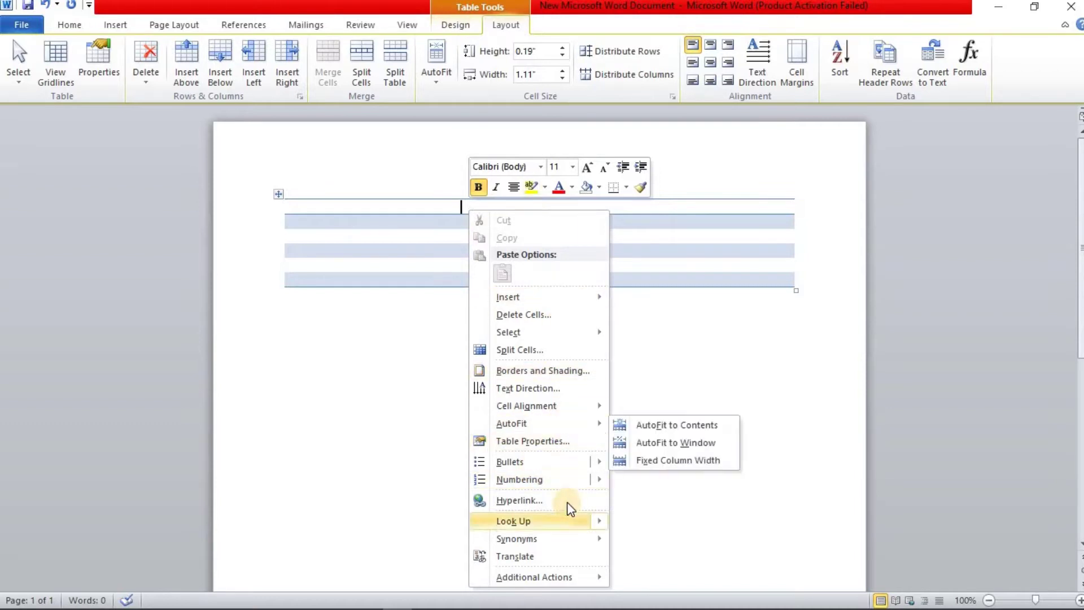
left_click(174, 20)
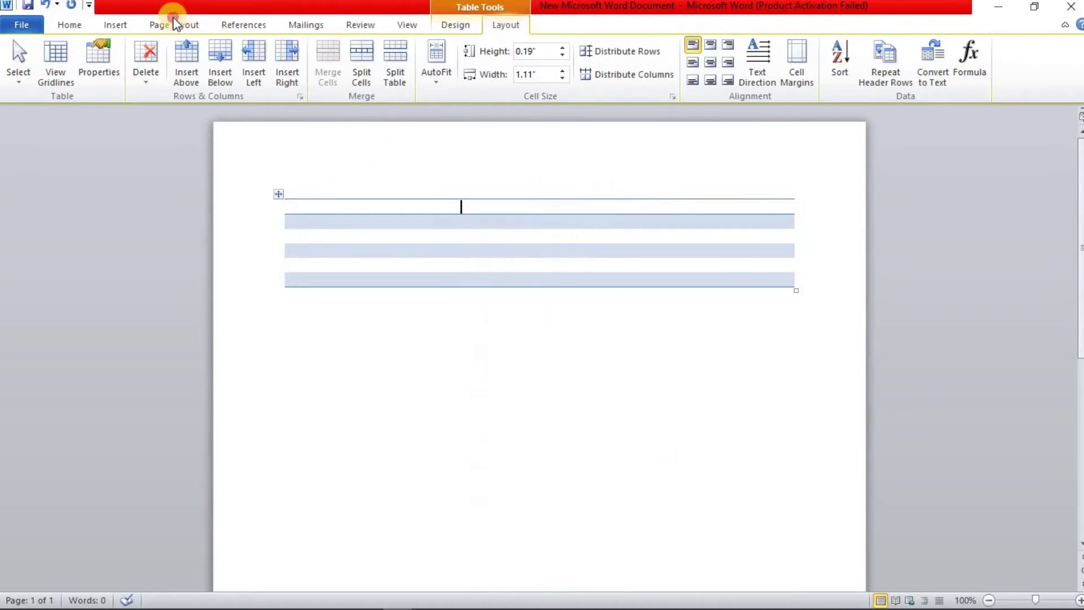
left_click(240, 27)
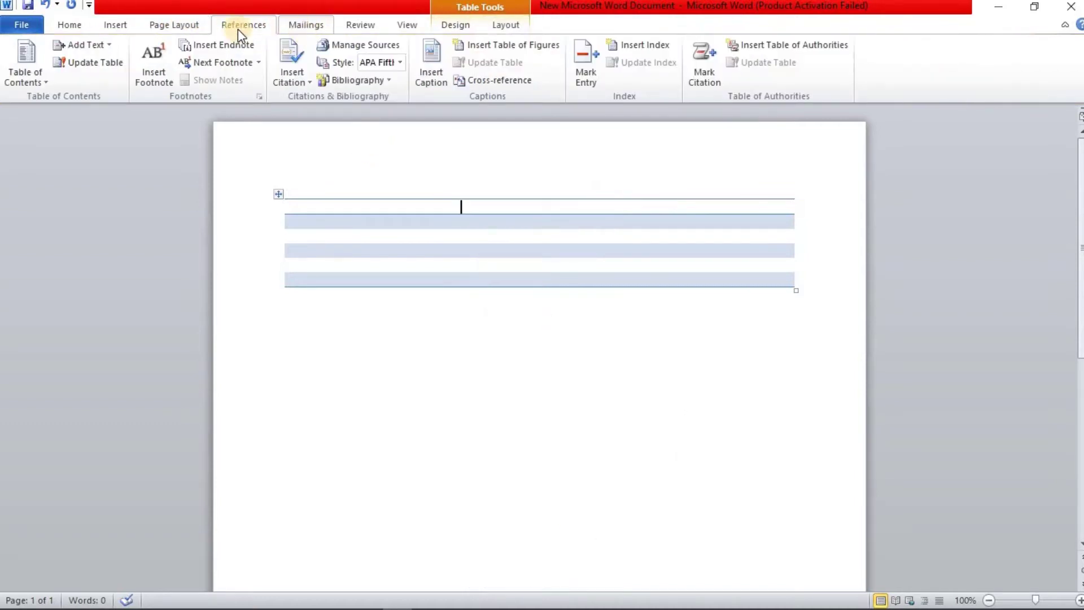
left_click(116, 26)
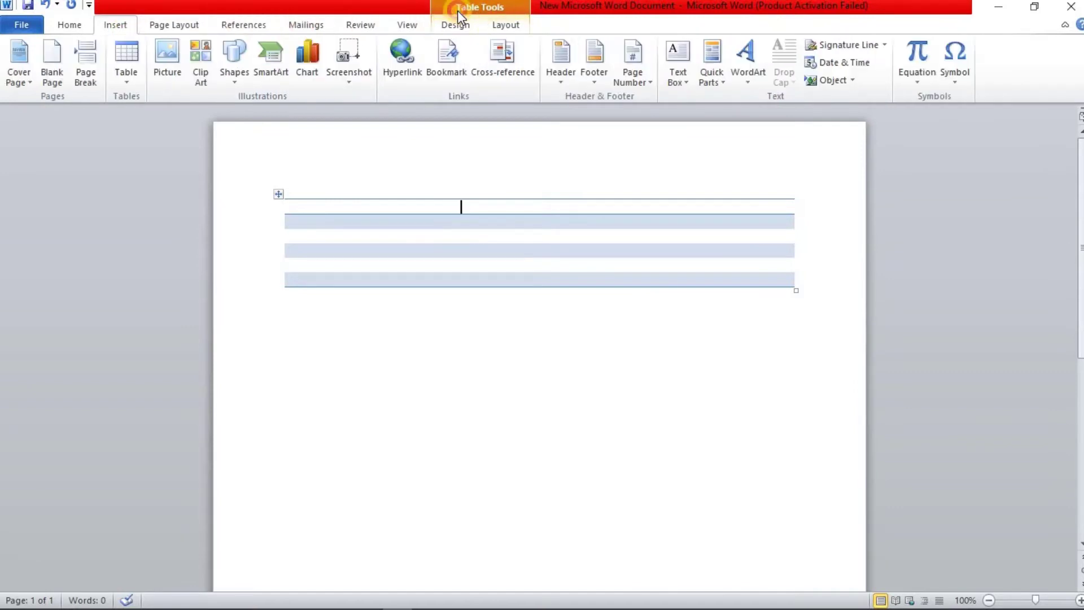
left_click(457, 12)
left_click(499, 28)
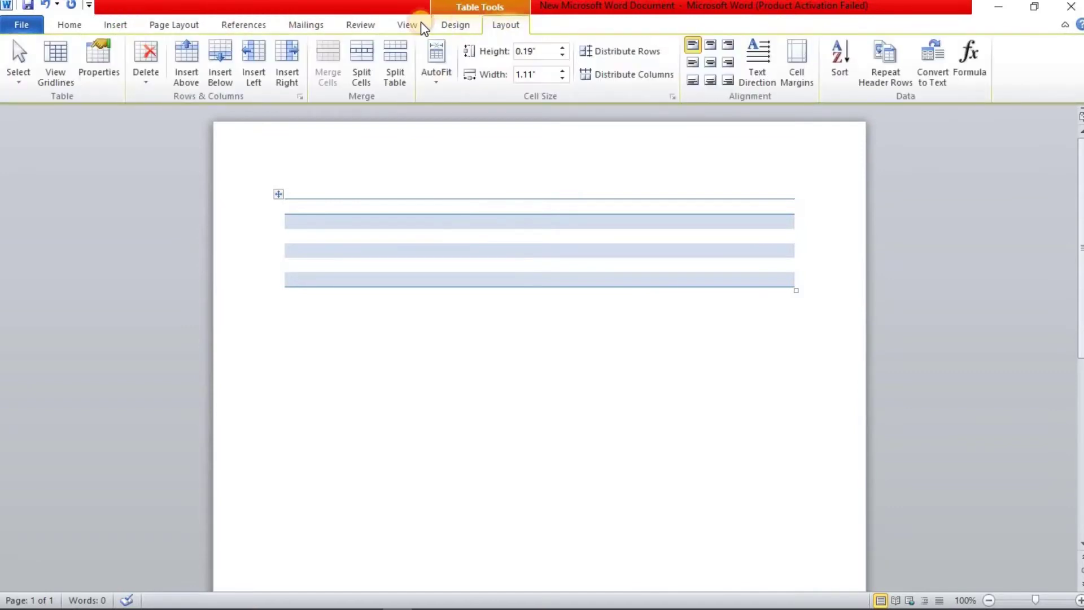
left_click(475, 26)
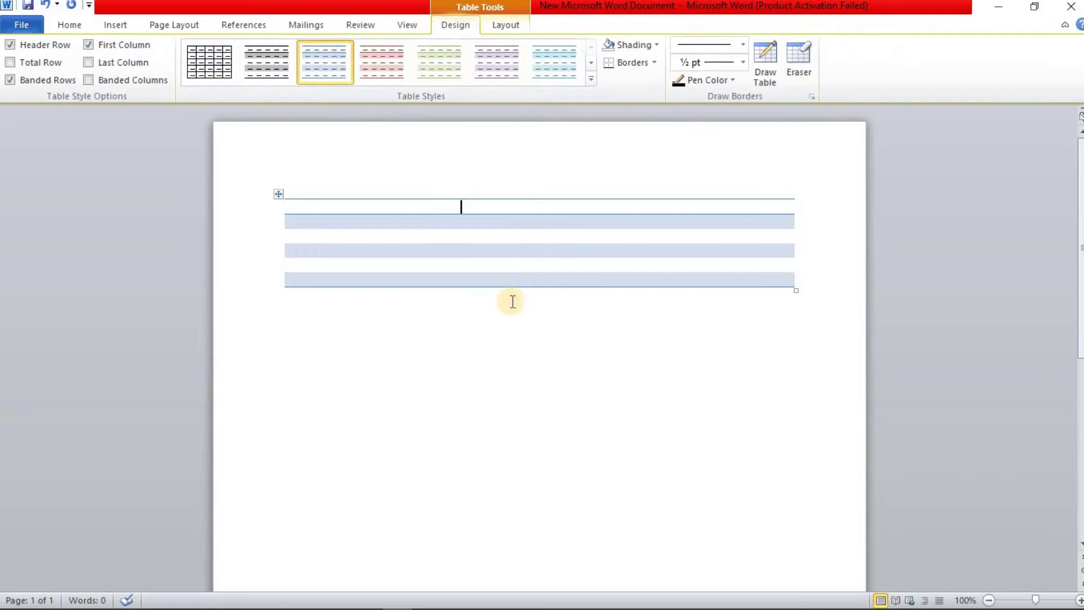
right_click(486, 209)
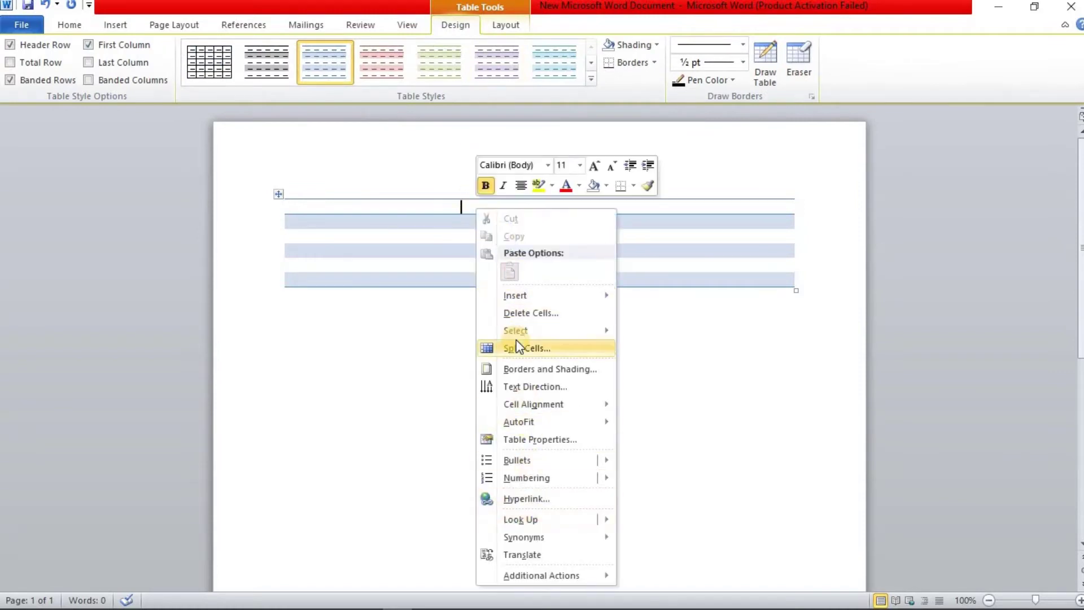